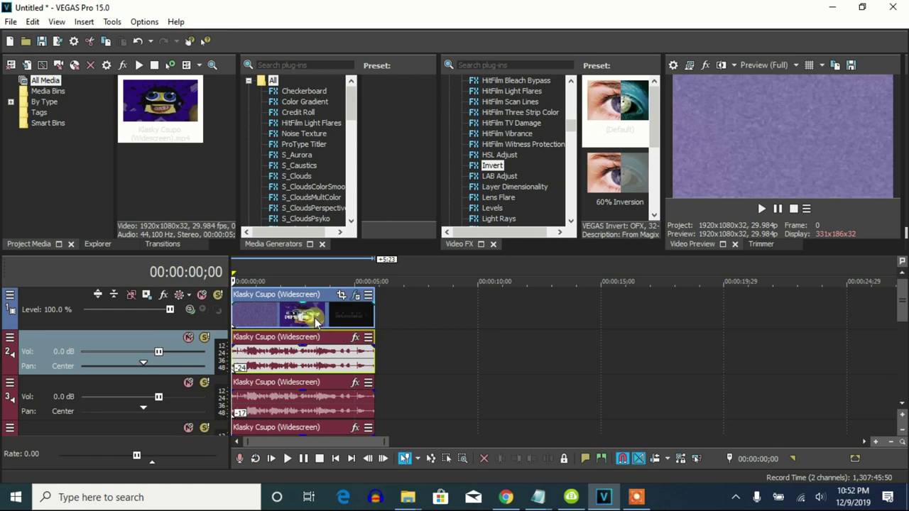
Open Event Pan/Crop for the Klasky Csupo video event and flip the frame horizontally
click(380, 96)
drag(422, 204, 377, 95)
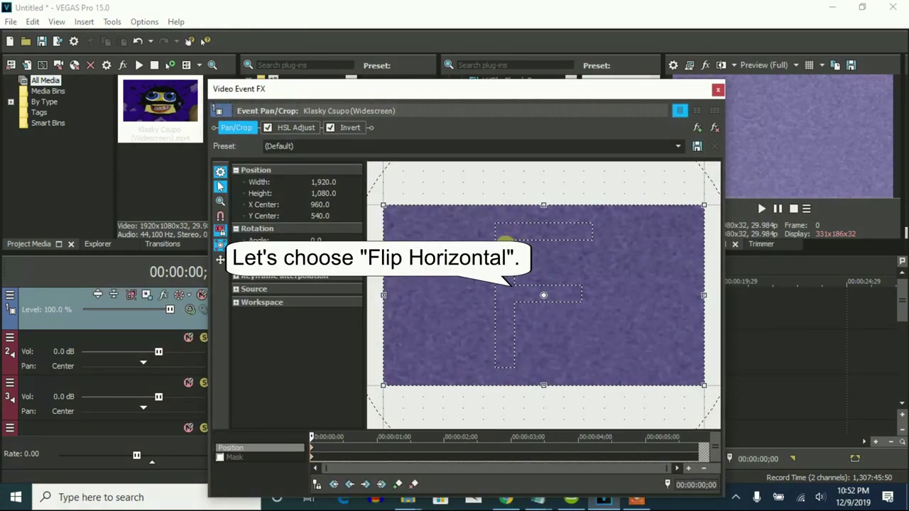
right_click(504, 243)
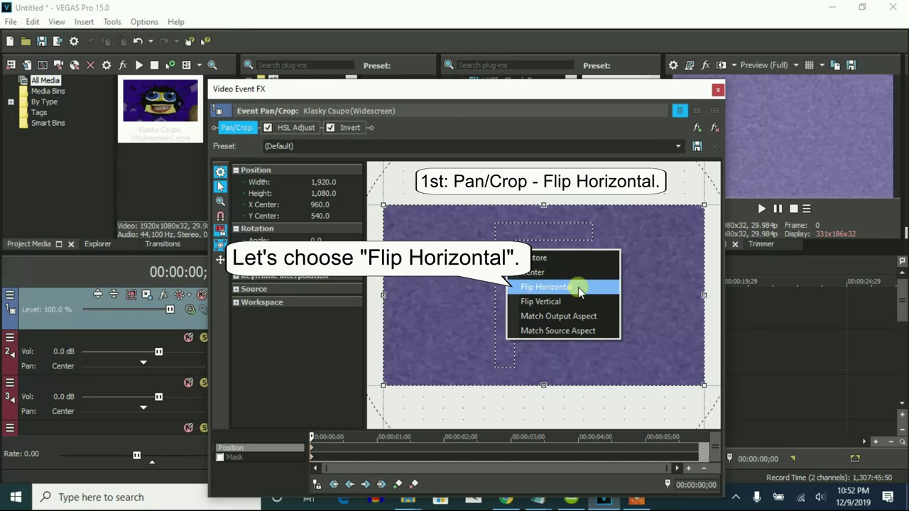
click(579, 288)
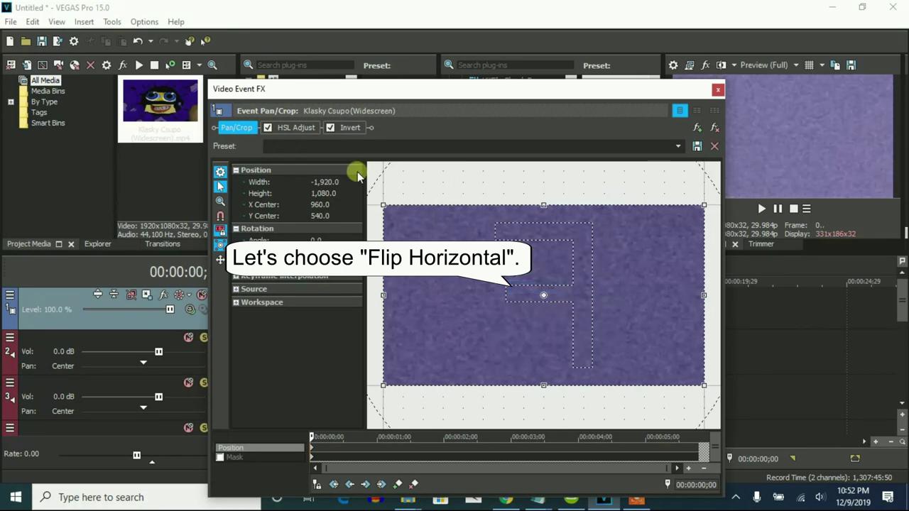
Review the HSL Adjust and Invert effect settings of the video event, and close the effects window
click(302, 132)
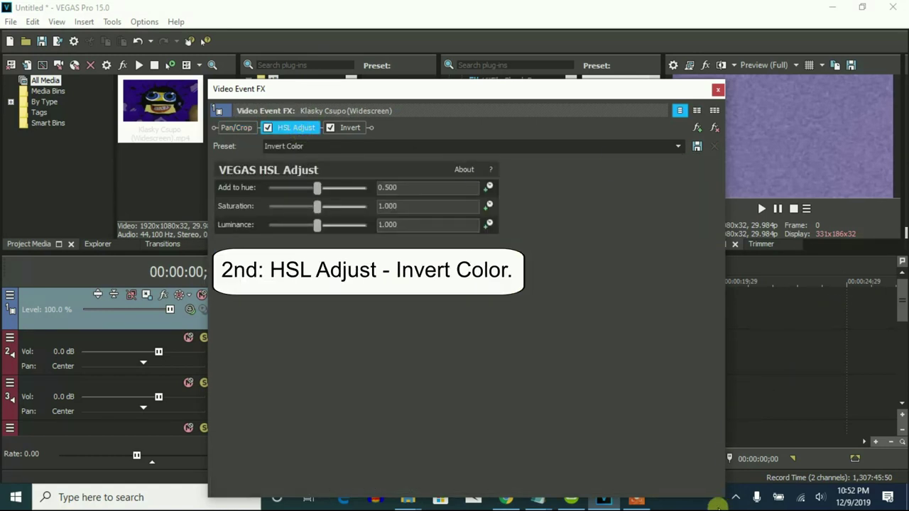
click(350, 127)
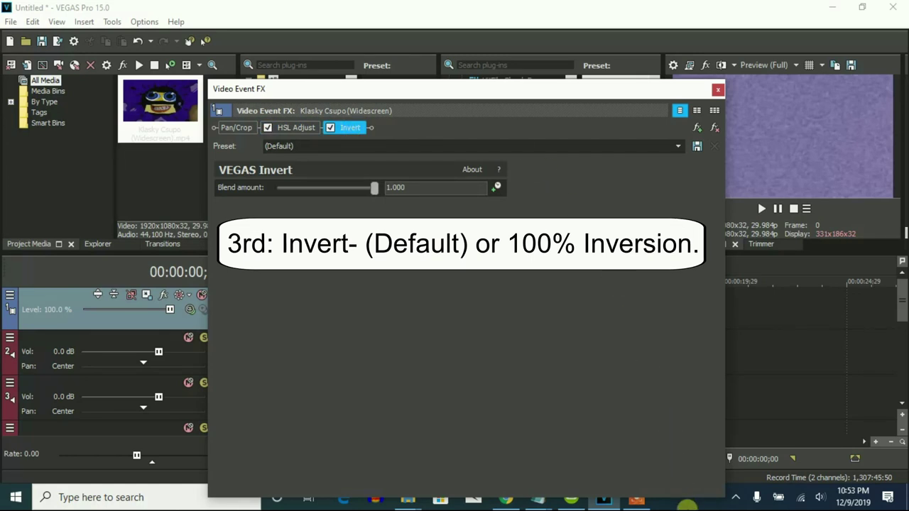
click(718, 89)
Enlarge the timeline area and review the time stretch and pitch shift properties of the first three audio events
drag(430, 254, 426, 146)
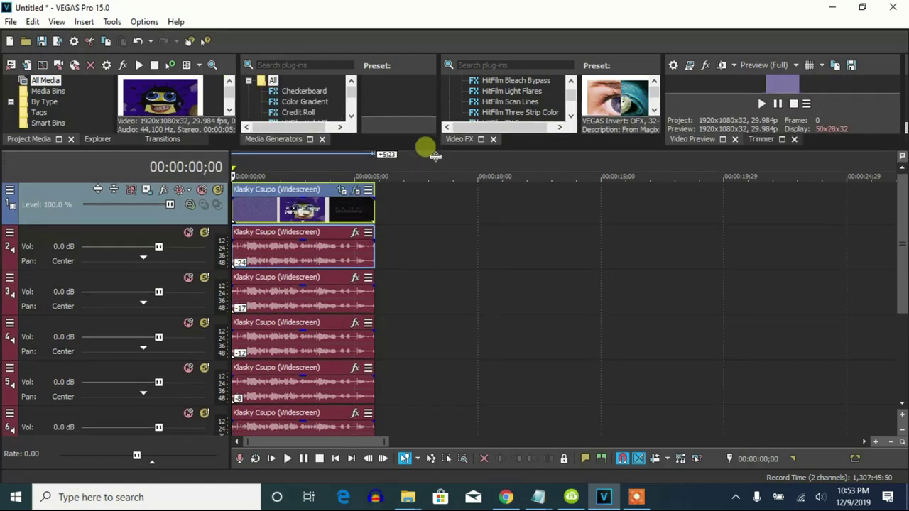
right_click(316, 248)
click(349, 479)
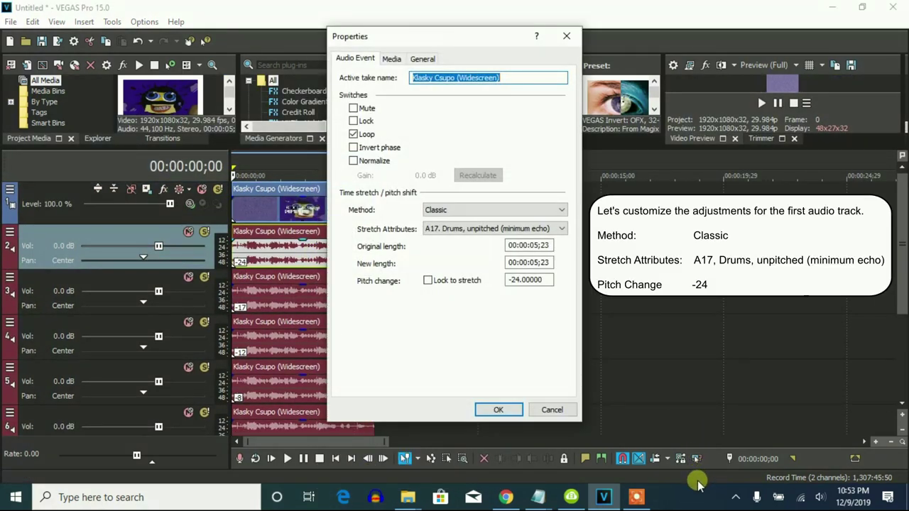
click(498, 409)
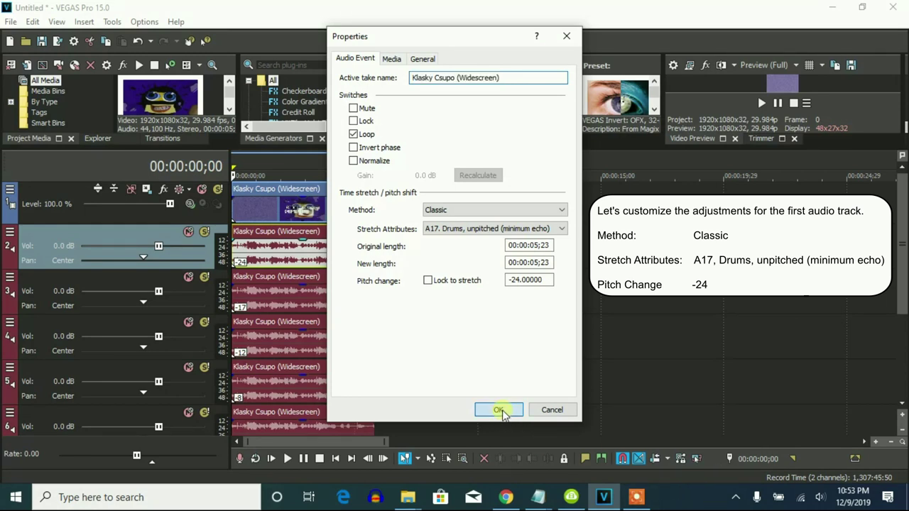
right_click(284, 302)
click(341, 477)
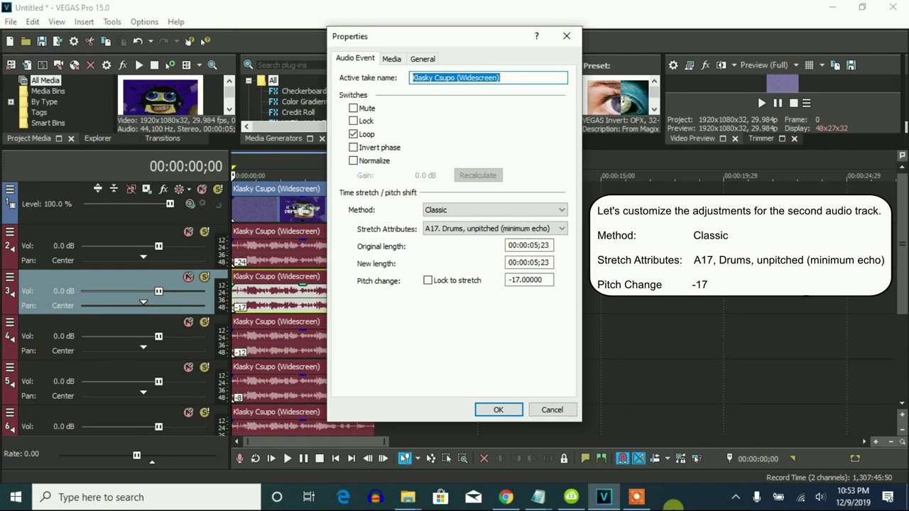
click(499, 410)
right_click(294, 345)
click(330, 474)
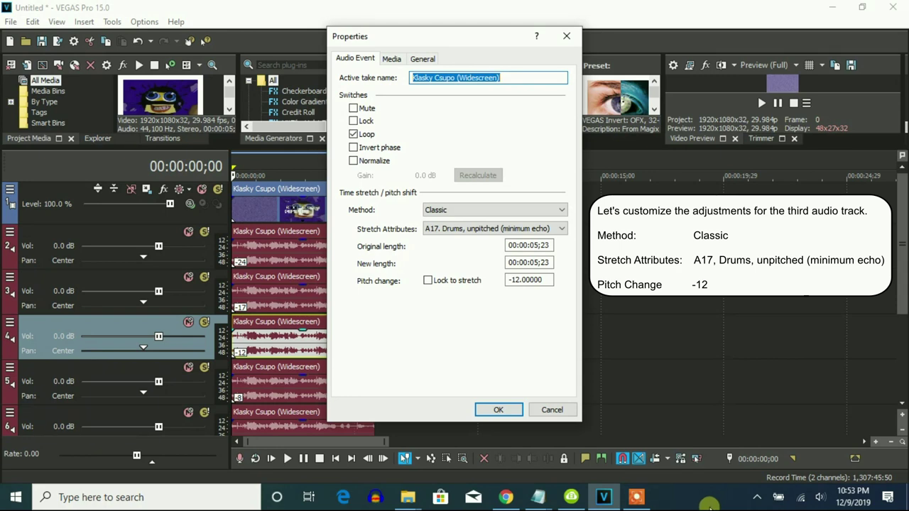
click(499, 410)
Review the time stretch and pitch shift properties of the fourth, fifth and sixth audio events
right_click(337, 376)
click(397, 478)
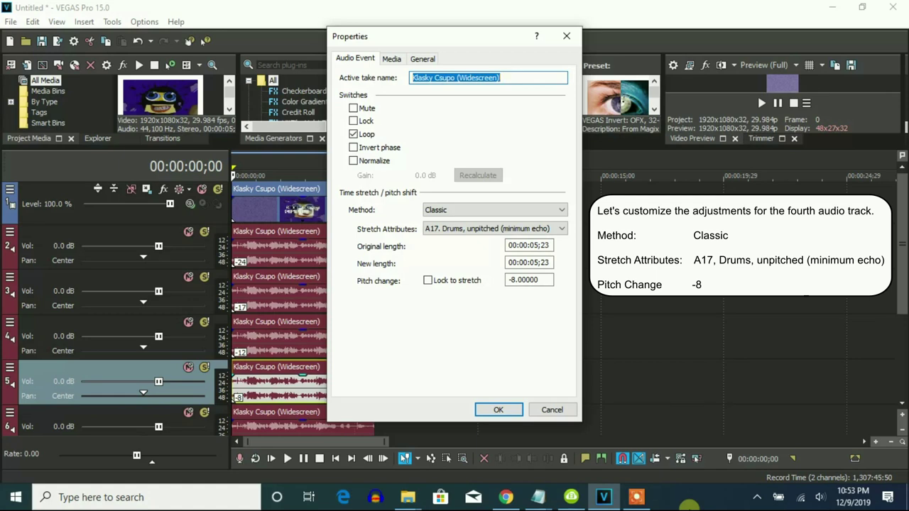
click(498, 410)
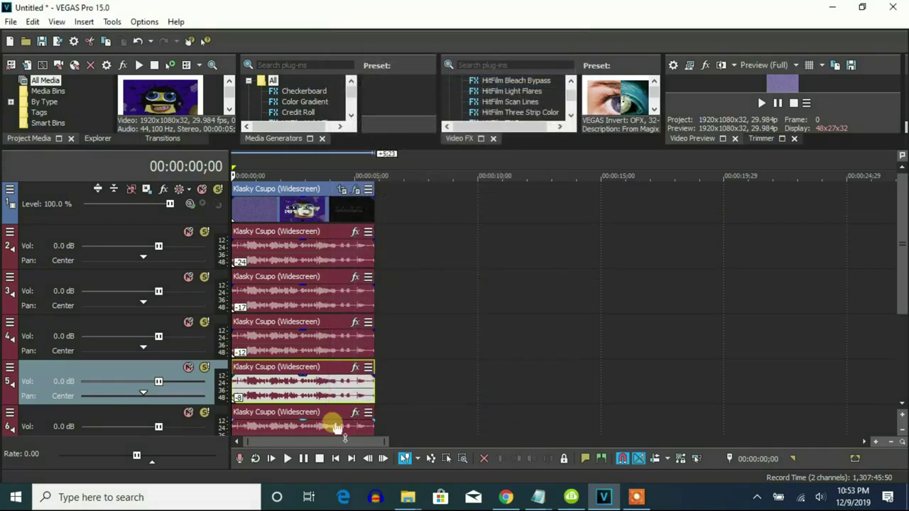
right_click(334, 419)
click(359, 469)
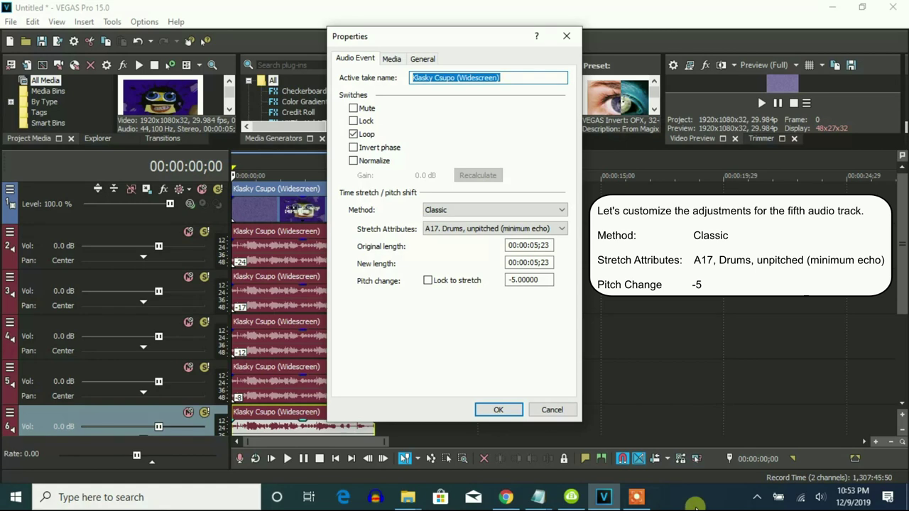
click(498, 409)
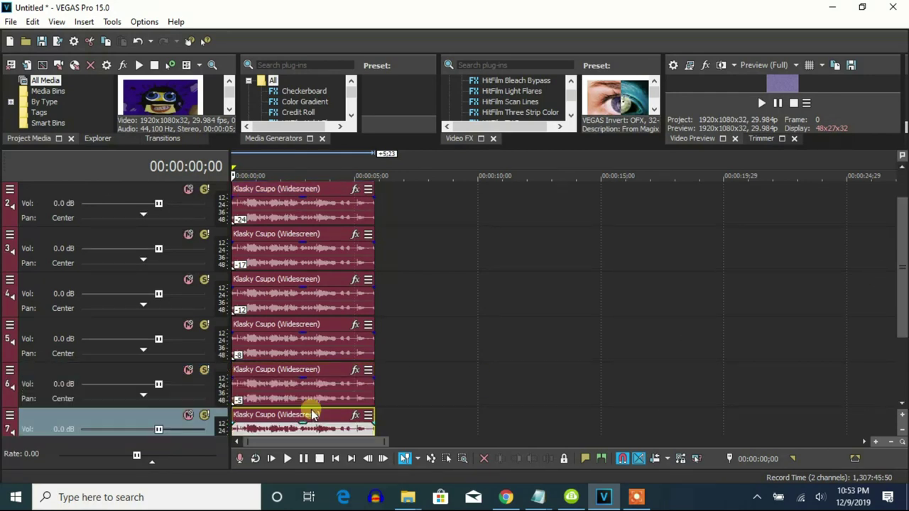
right_click(312, 415)
click(345, 473)
click(448, 210)
click(435, 226)
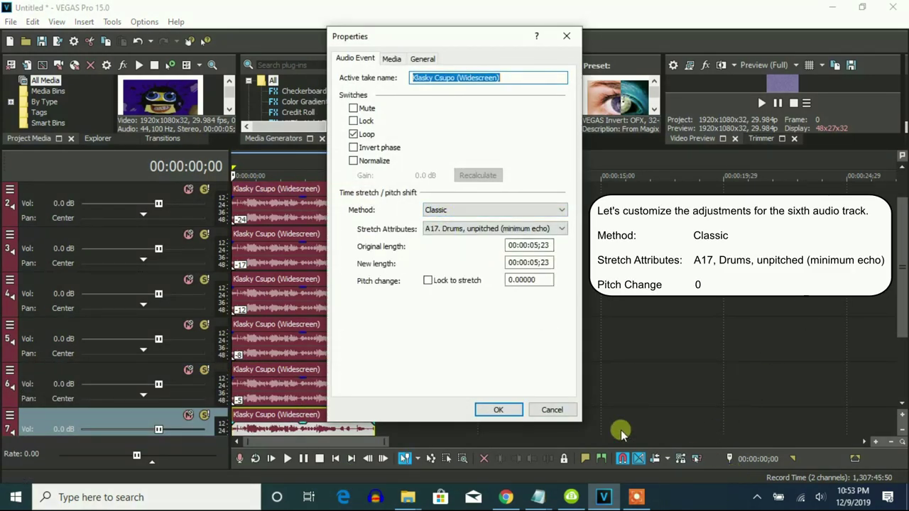
click(498, 410)
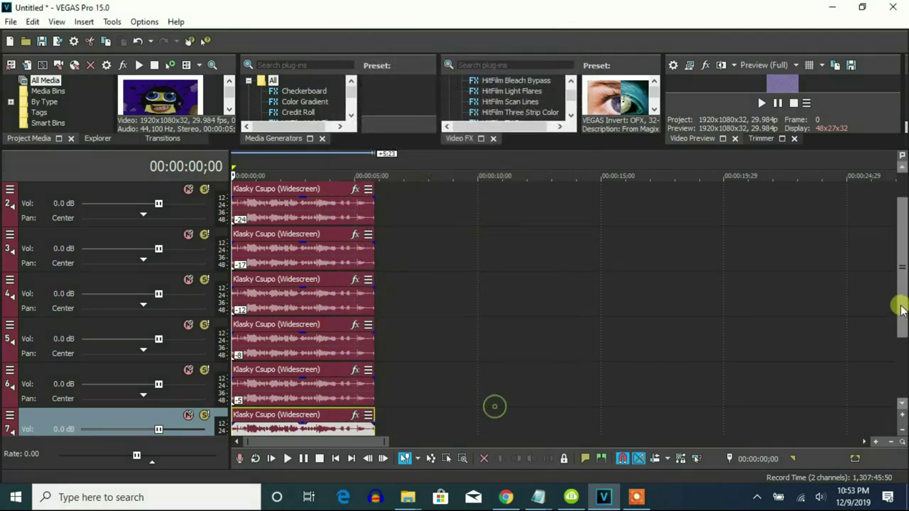
drag(900, 305, 900, 334)
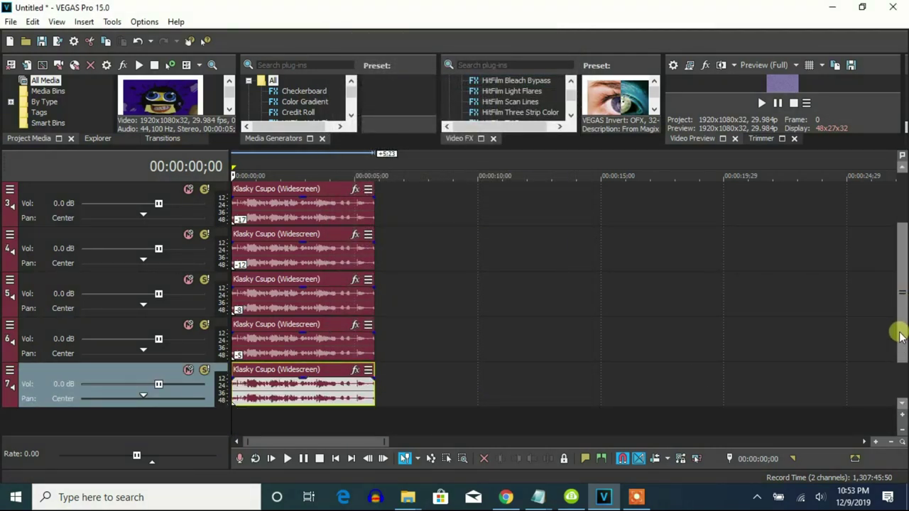
drag(901, 332, 903, 265)
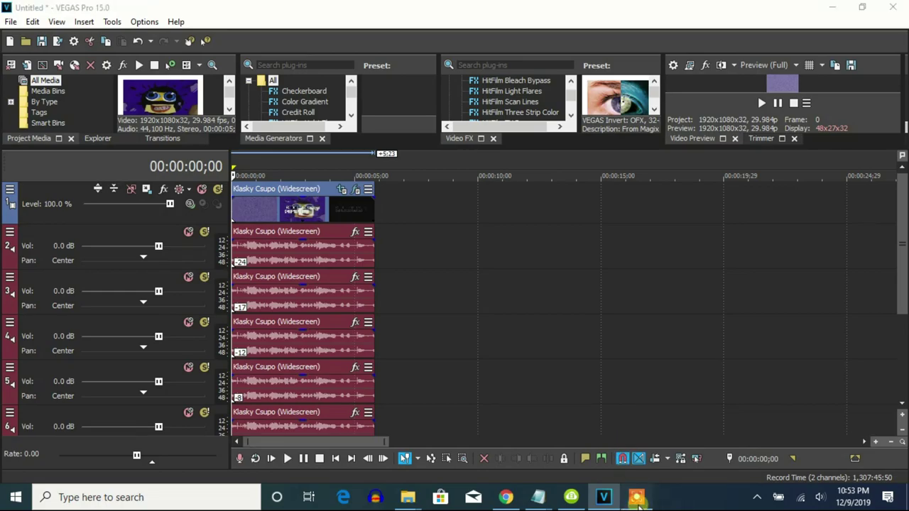
click(637, 498)
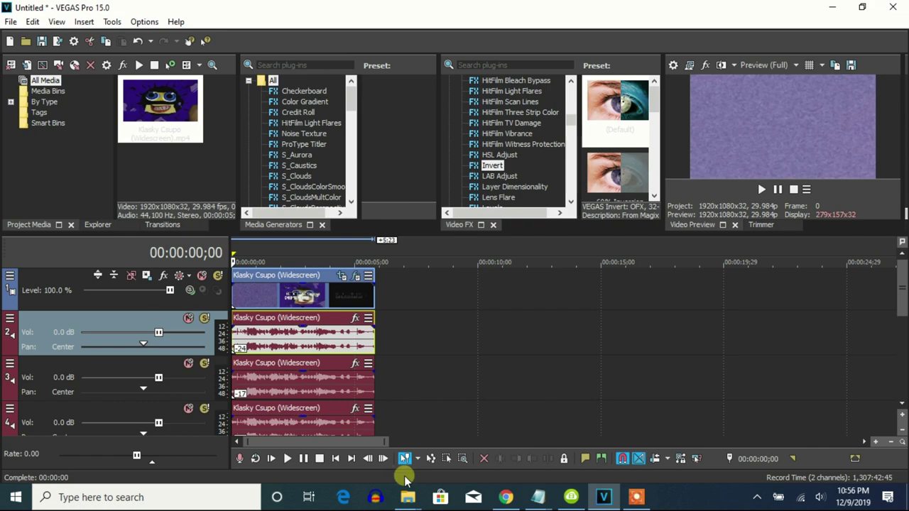
Switch to File Explorer and look through the Windows XP Animation folder in Documents, using large icons, for the rendered audio
mouse_move(407, 497)
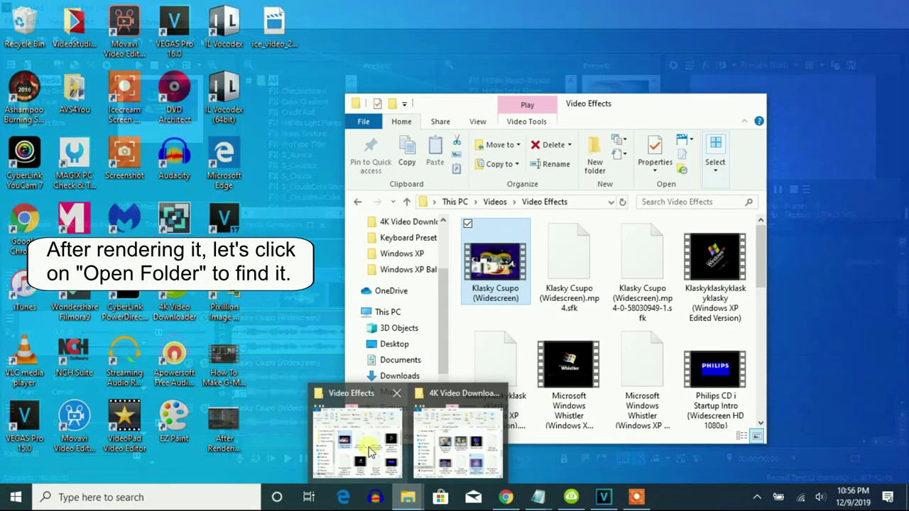
click(374, 454)
click(409, 361)
scroll(522, 291, down, 5)
double_click(565, 284)
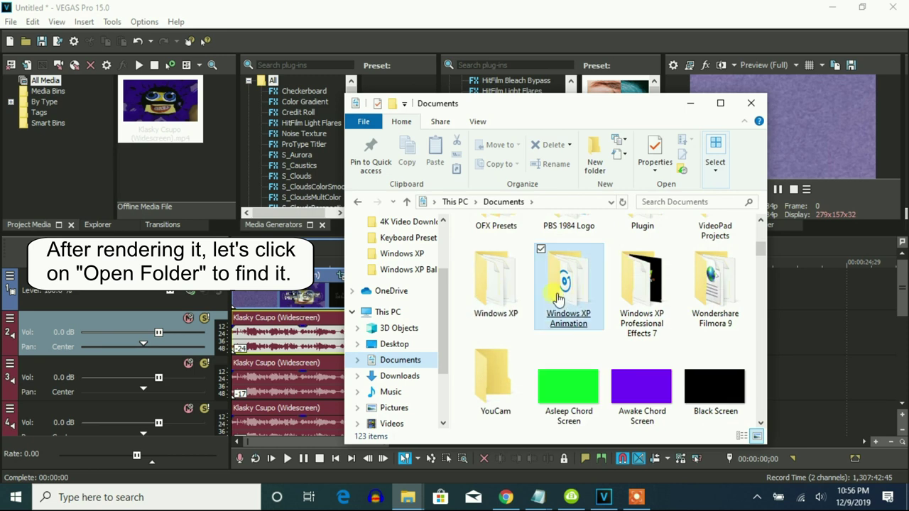
drag(758, 247, 760, 351)
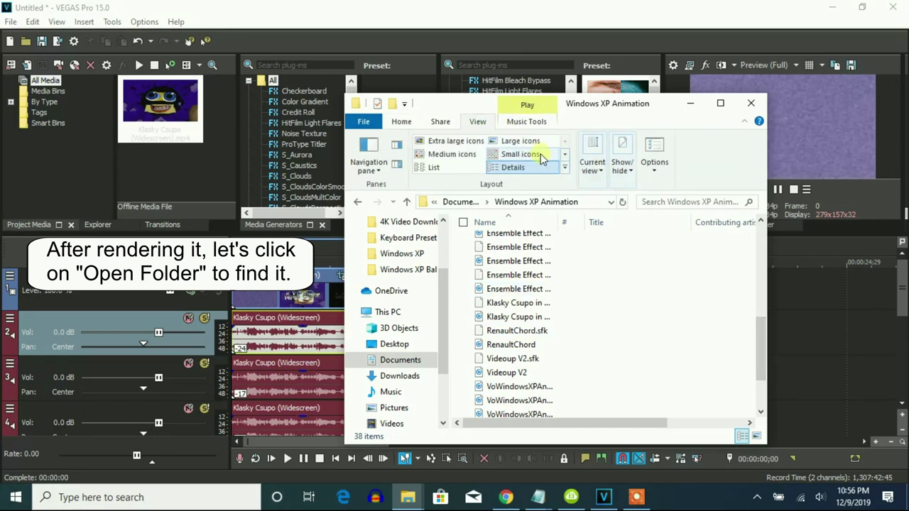
click(520, 140)
drag(762, 252, 752, 368)
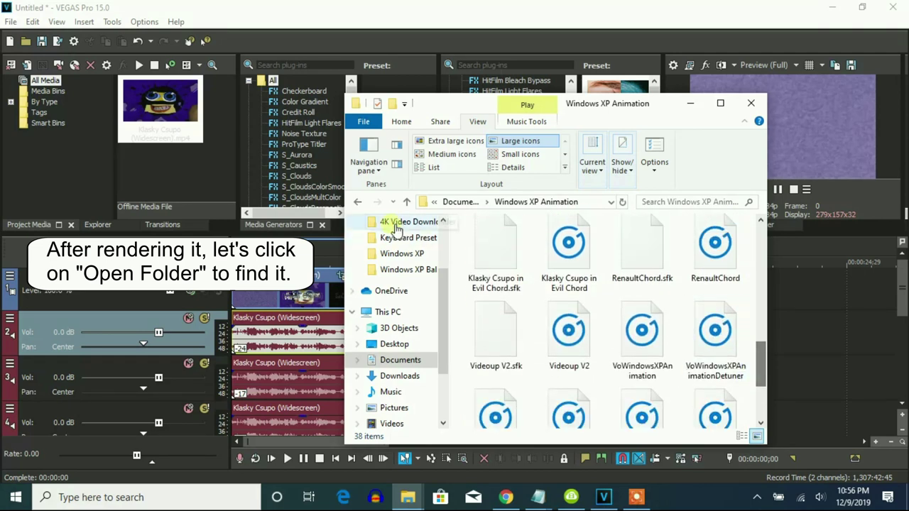
Go back to Documents, check the Windows XP folder, and return to browsing Documents for the rendered audio
click(359, 202)
double_click(496, 362)
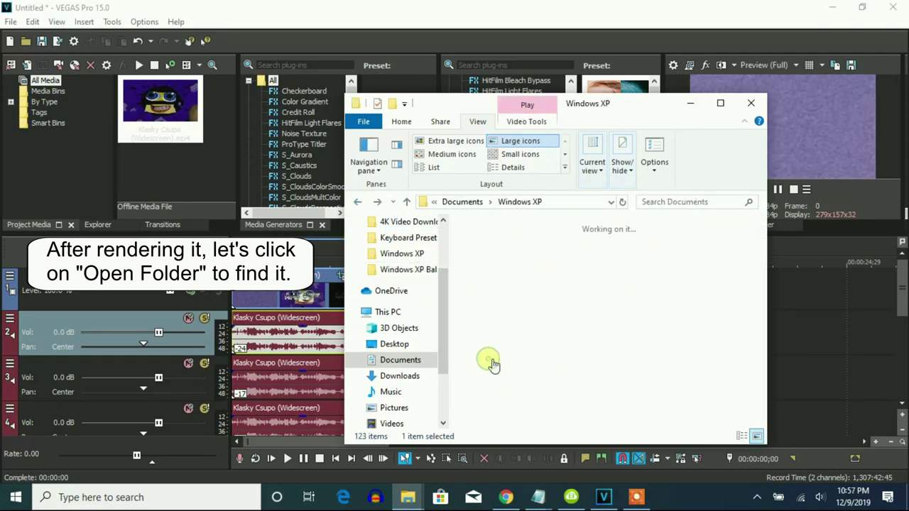
click(358, 202)
drag(758, 239, 765, 283)
Search Documents for "G" and add the G-Major in Pitch -12 audio file to track 2 at about 18 seconds
click(682, 201)
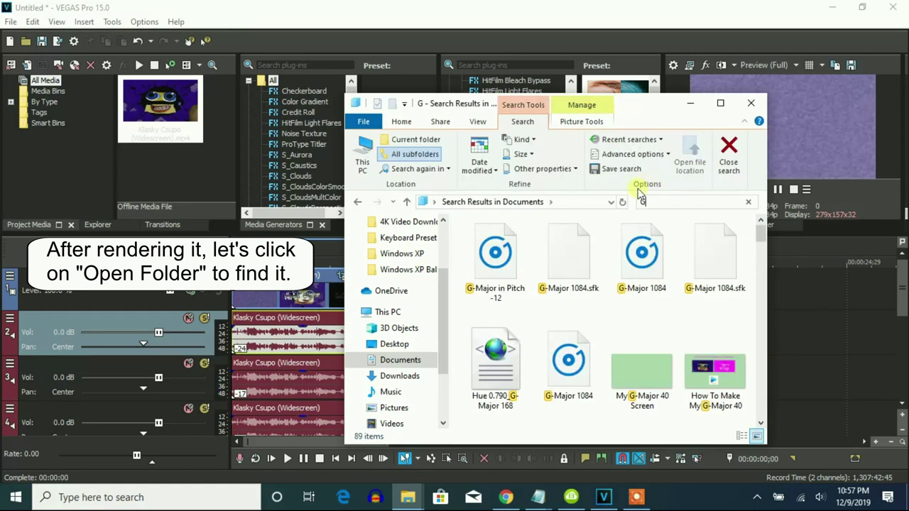
drag(661, 105, 550, 115)
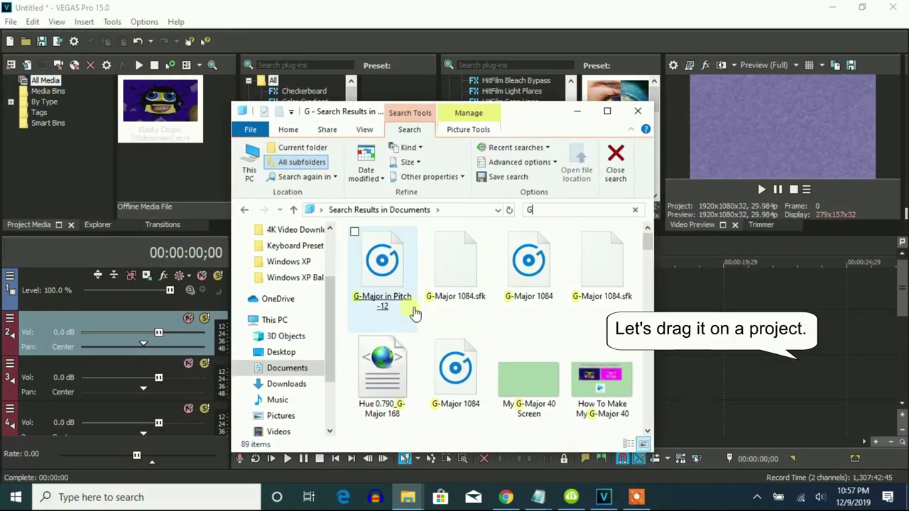
drag(416, 318, 696, 355)
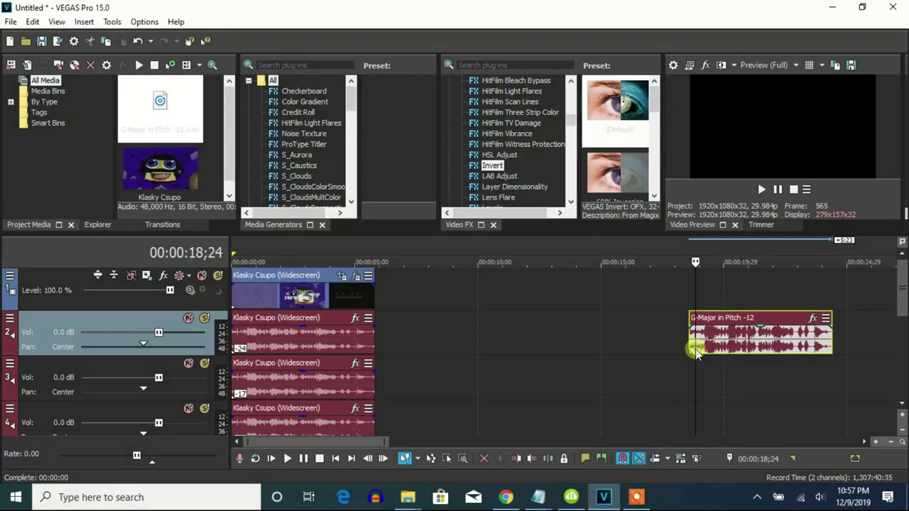
Delete the Klasky Csupo audio event with the -24 pitch shift from track 2
click(241, 347)
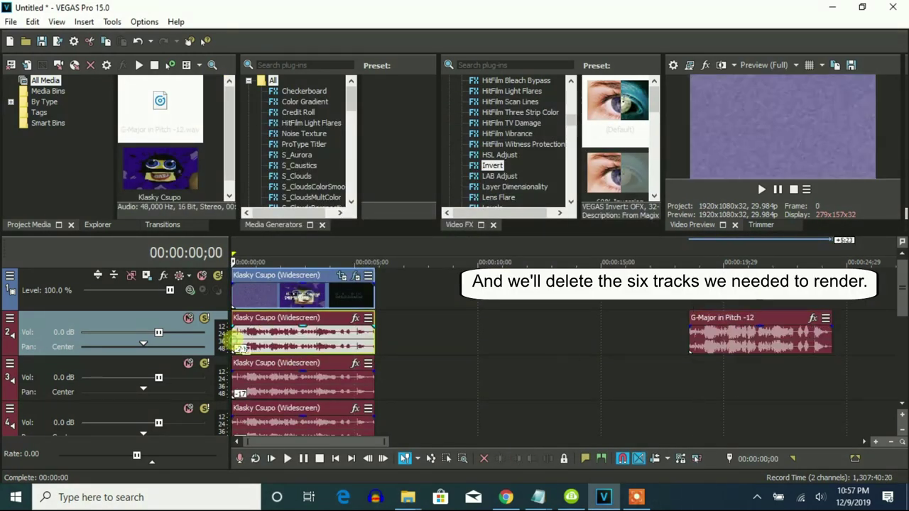
right_click(346, 339)
click(369, 205)
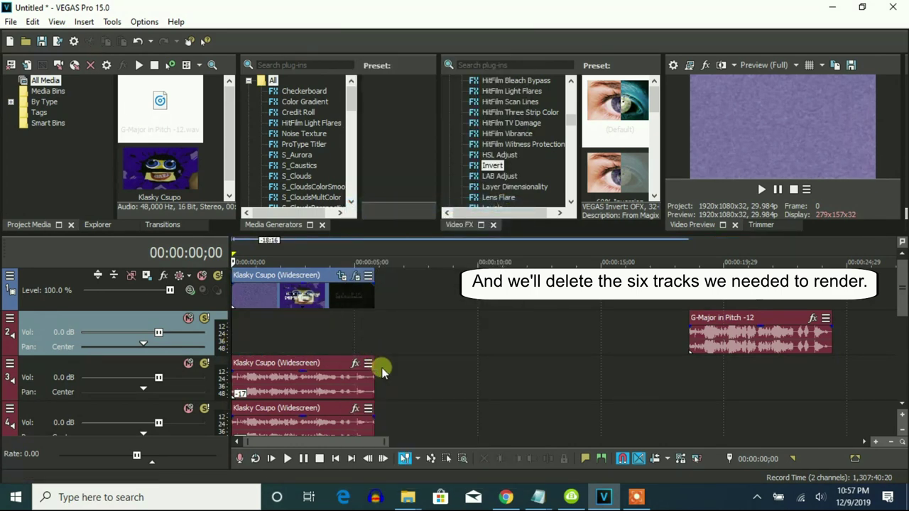
Delete the five remaining Klasky Csupo audio tracks below track 2
right_click(400, 382)
click(431, 282)
right_click(388, 371)
click(417, 264)
right_click(386, 389)
click(425, 278)
right_click(397, 382)
click(431, 279)
right_click(399, 375)
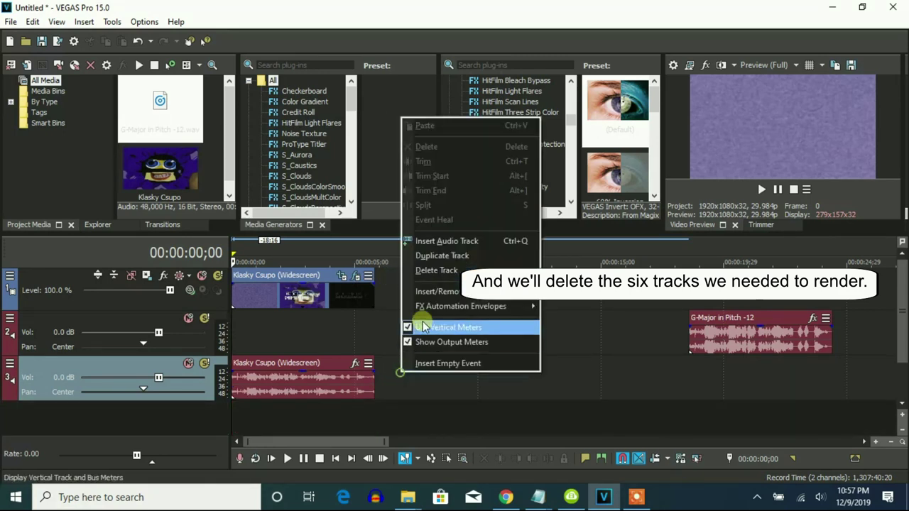
click(429, 274)
Move the G-Major in Pitch -12 event to the timeline start and set it to Classic, A17. Drums, unpitched (minimum echo), pitch change -24
drag(725, 346, 270, 342)
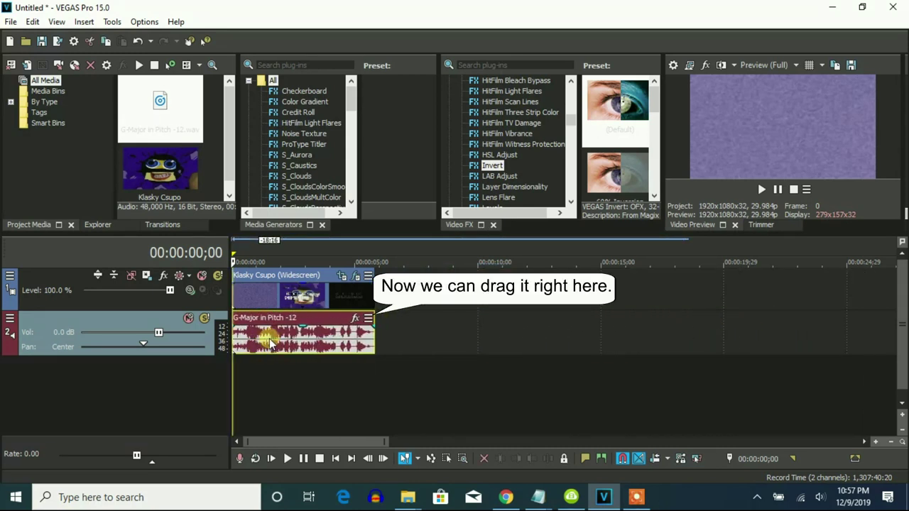
right_click(320, 344)
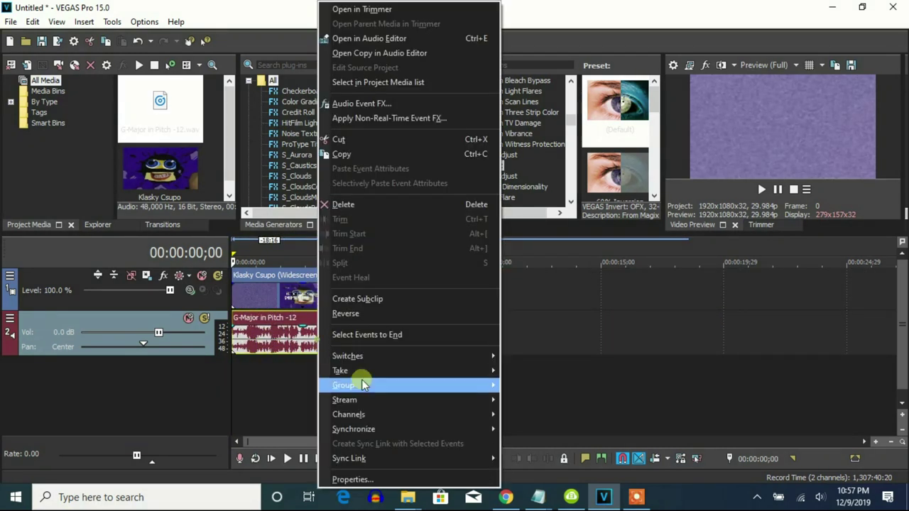
click(426, 479)
click(464, 213)
click(448, 230)
click(493, 228)
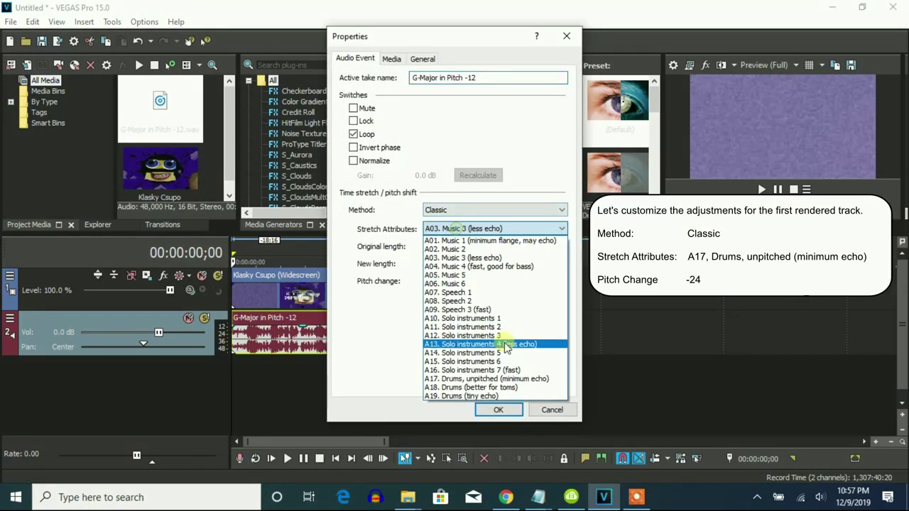
click(500, 379)
double_click(533, 279)
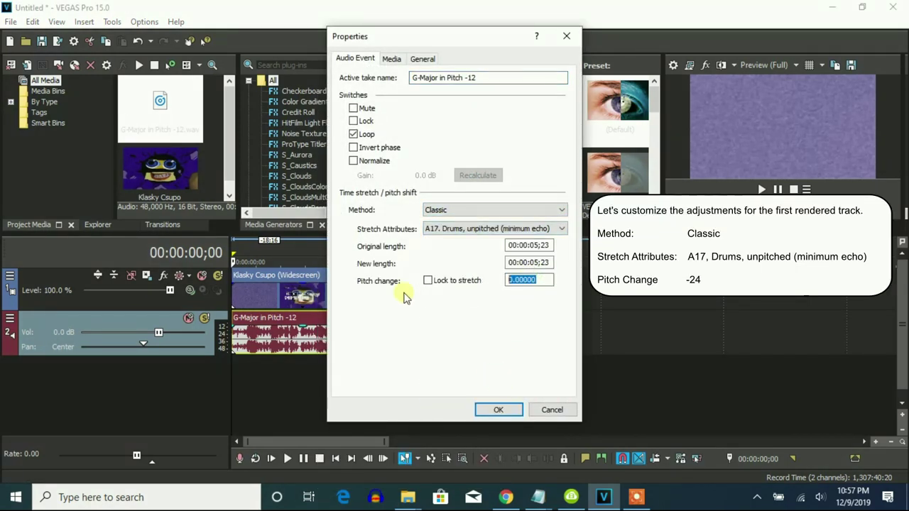
click(495, 411)
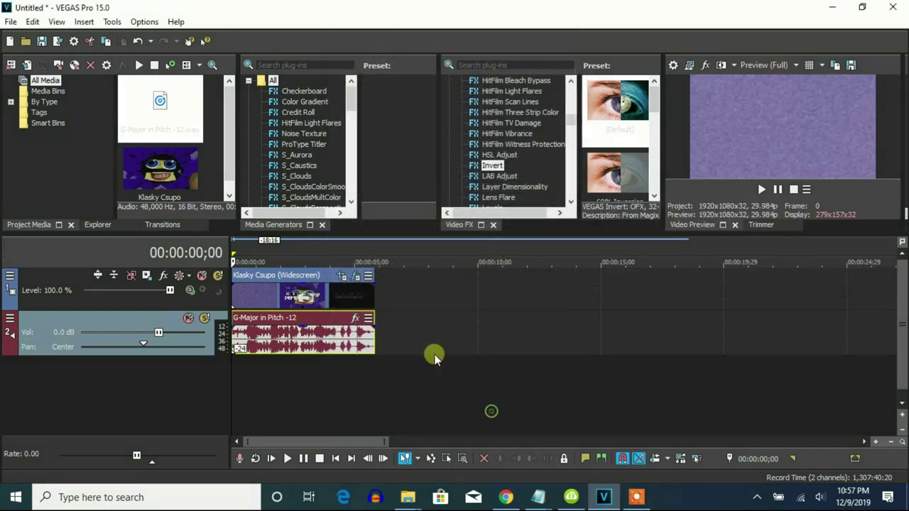
Duplicate audio track 2 with its G-Major in Pitch -12 event and review the copy's time stretch and pitch shift properties
right_click(408, 335)
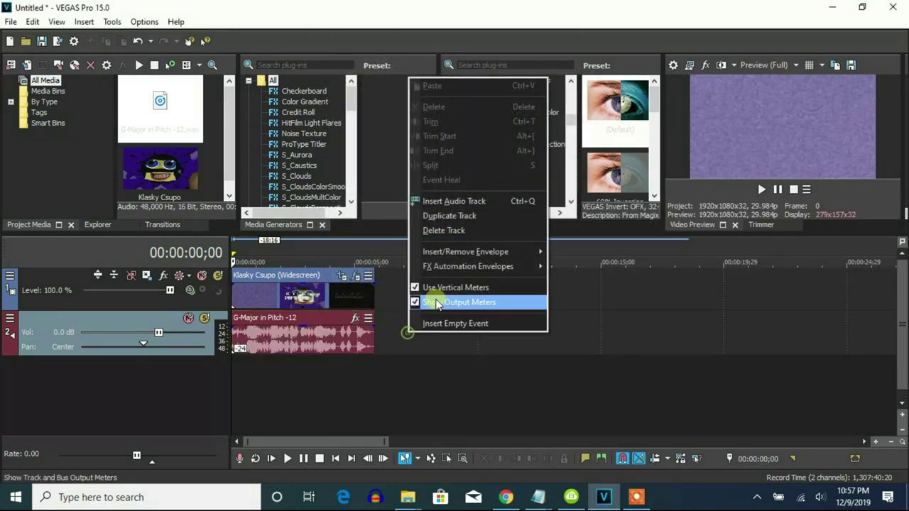
click(435, 215)
right_click(320, 387)
click(351, 480)
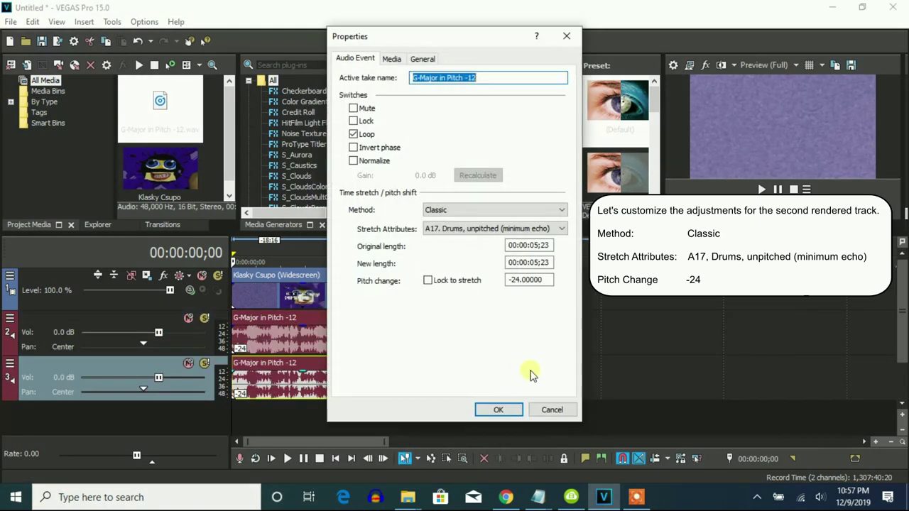
click(501, 410)
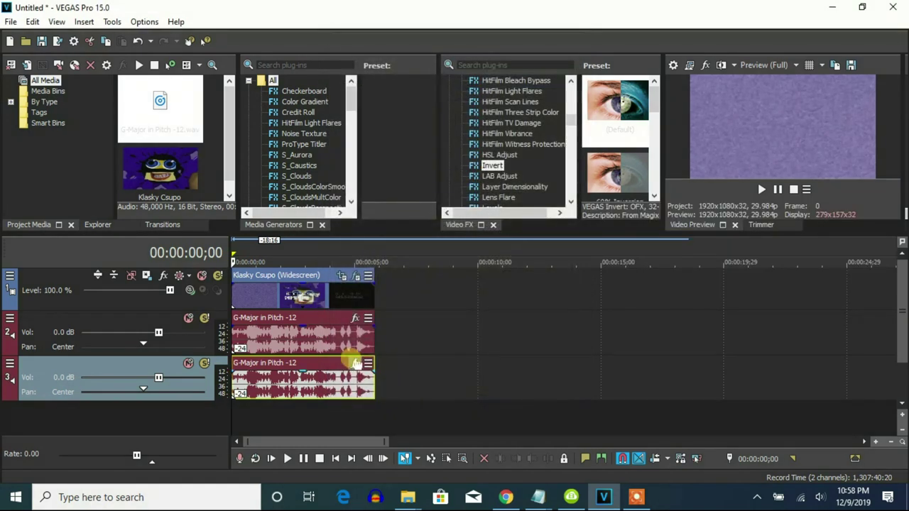
Add the Pitch Shift audio effect to the G-Major in Pitch -12 event on track 3
click(355, 362)
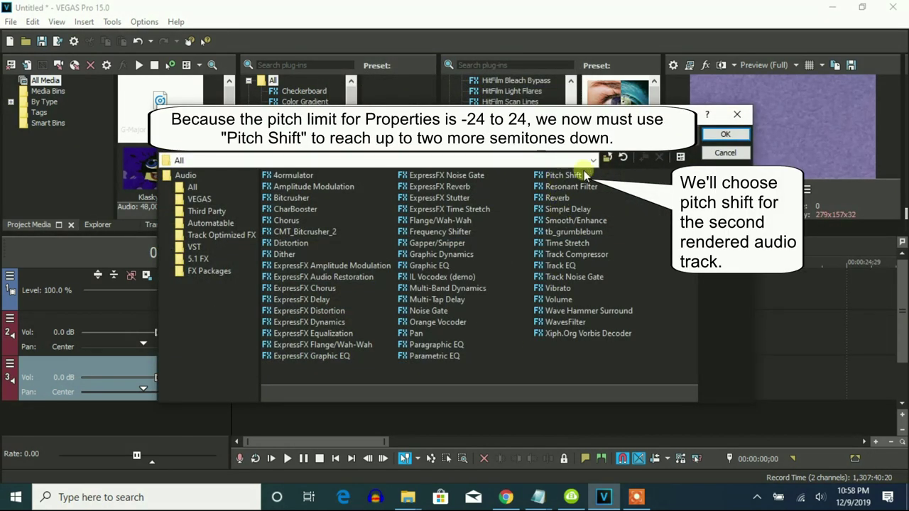
click(723, 137)
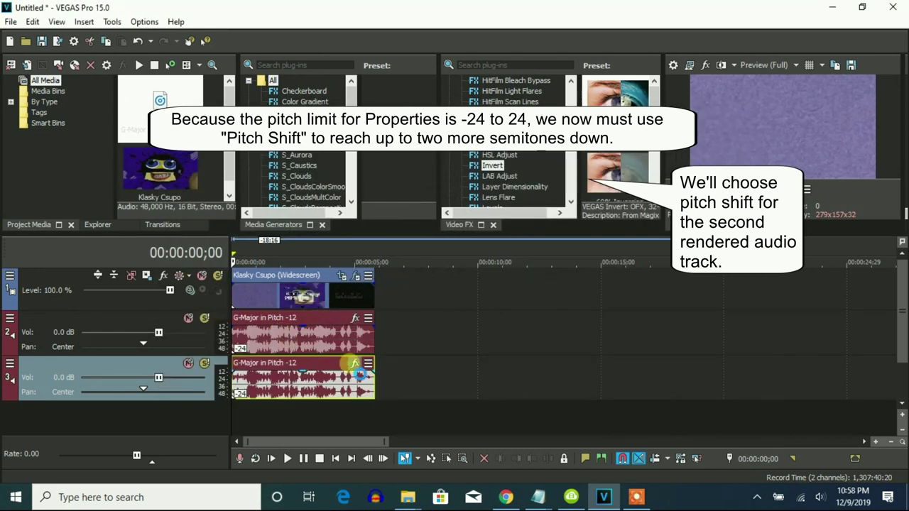
click(355, 363)
click(562, 175)
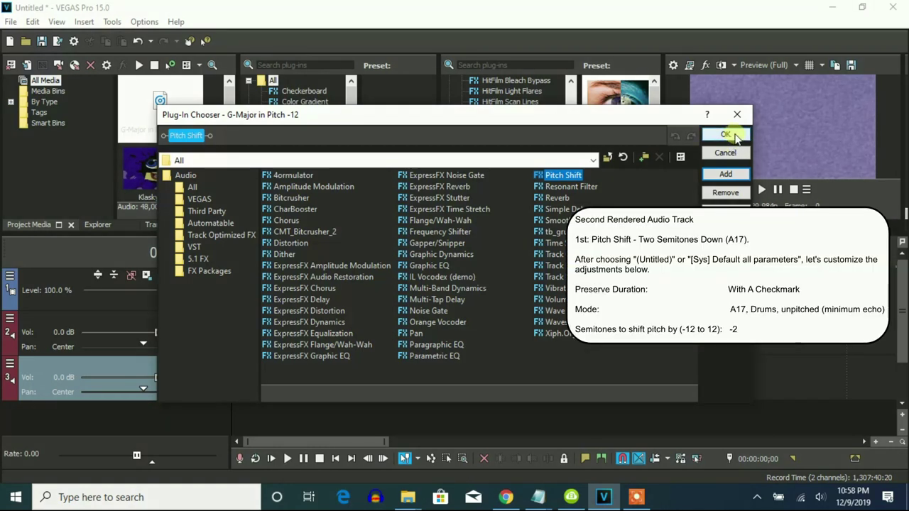
click(727, 135)
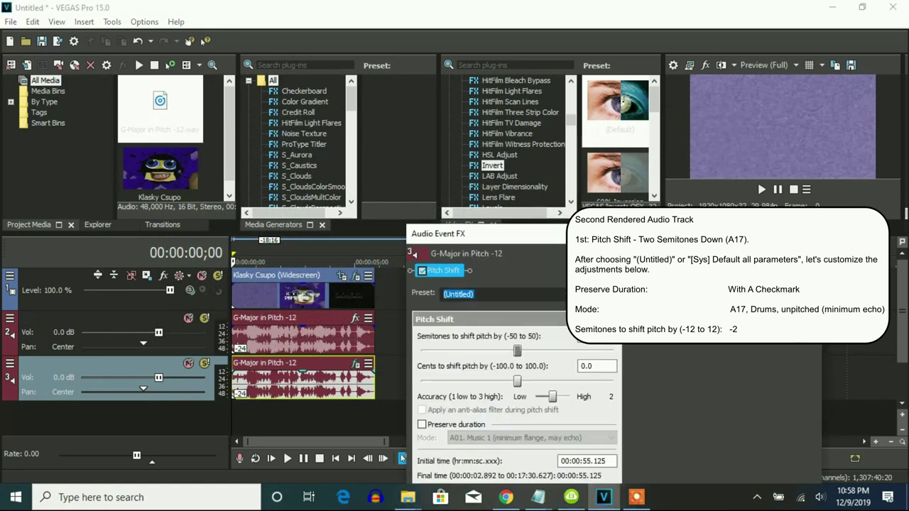
Apply the Two Semitones Down (A17) preset to the track 3 event's Pitch Shift effect and close the effect window
click(504, 186)
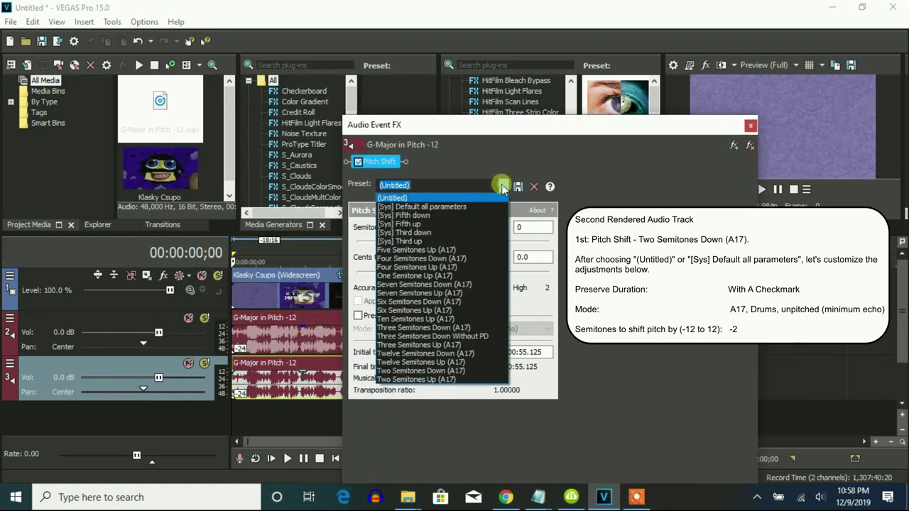
click(463, 353)
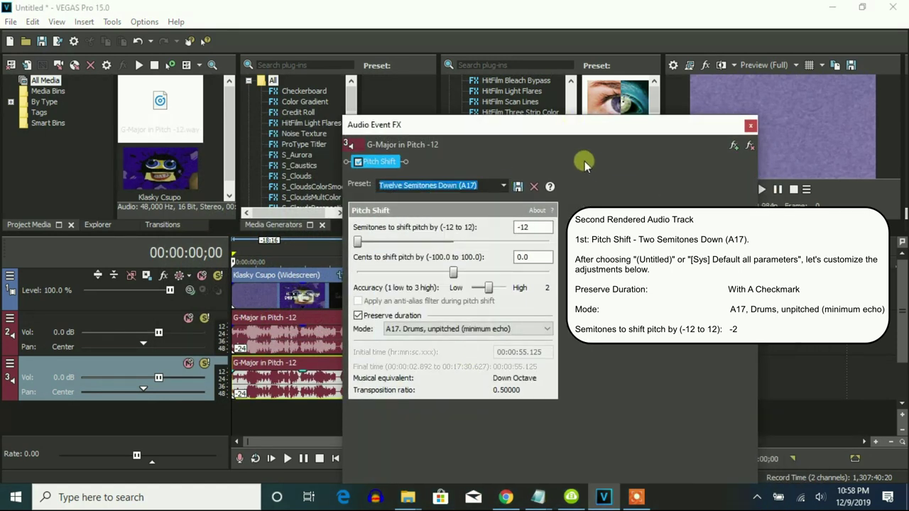
click(501, 187)
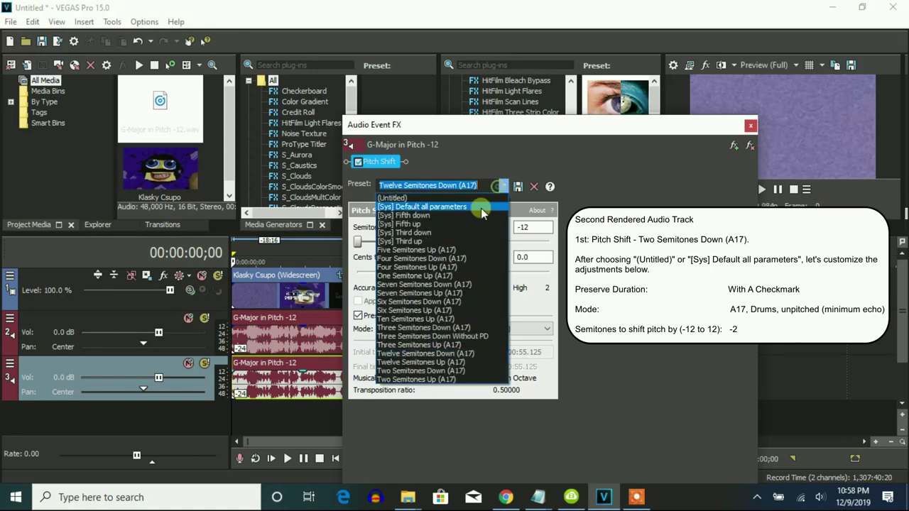
click(424, 372)
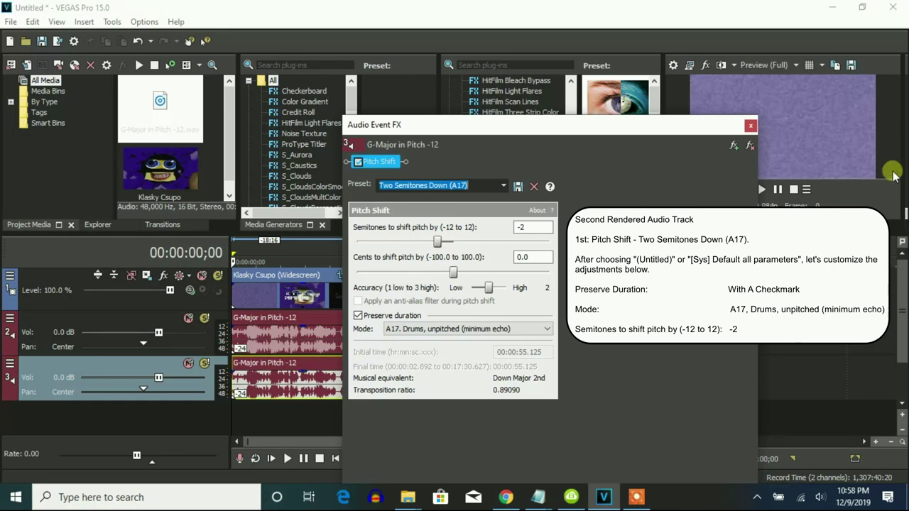
click(750, 126)
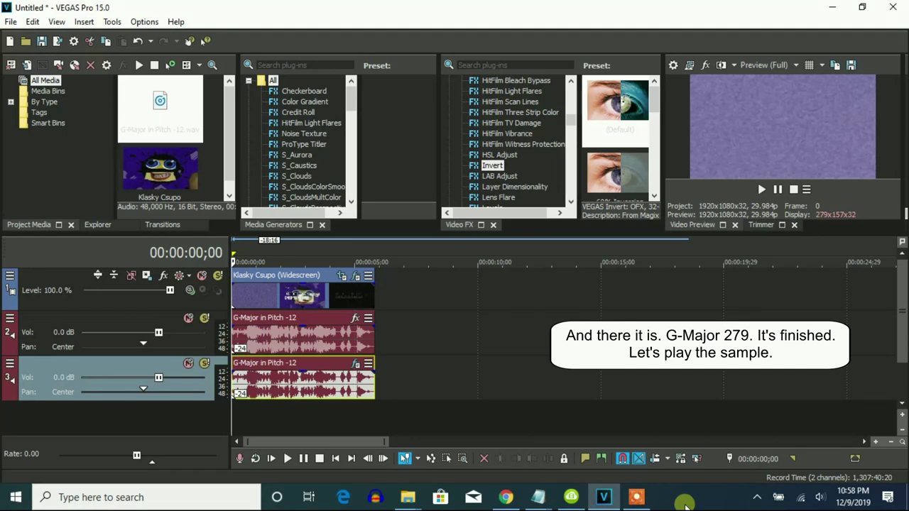
Play the start of the project briefly, pause it, and set the video preview quality to Preview (Quarter)
click(760, 189)
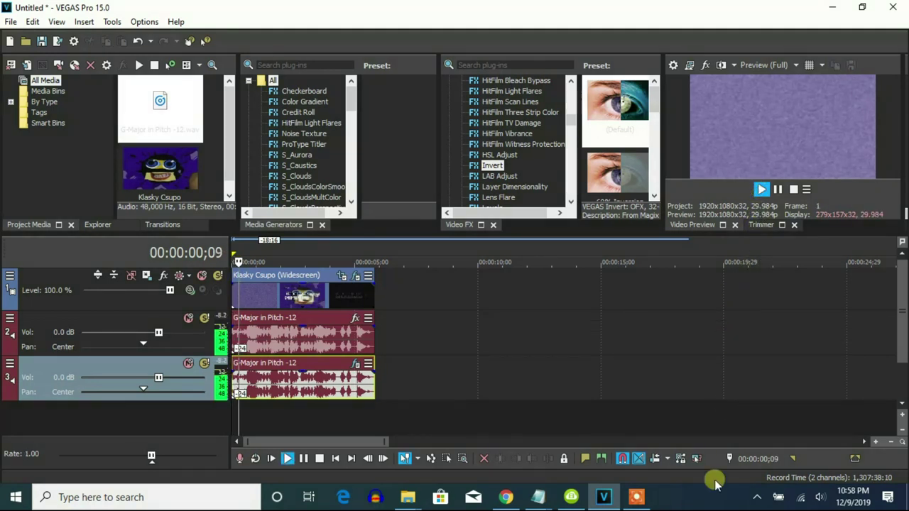
click(778, 189)
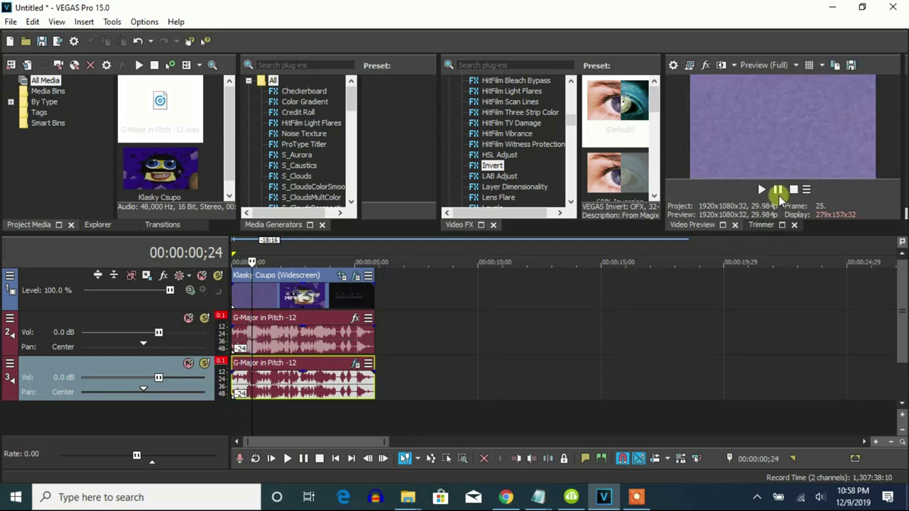
click(780, 64)
mouse_move(801, 99)
click(827, 136)
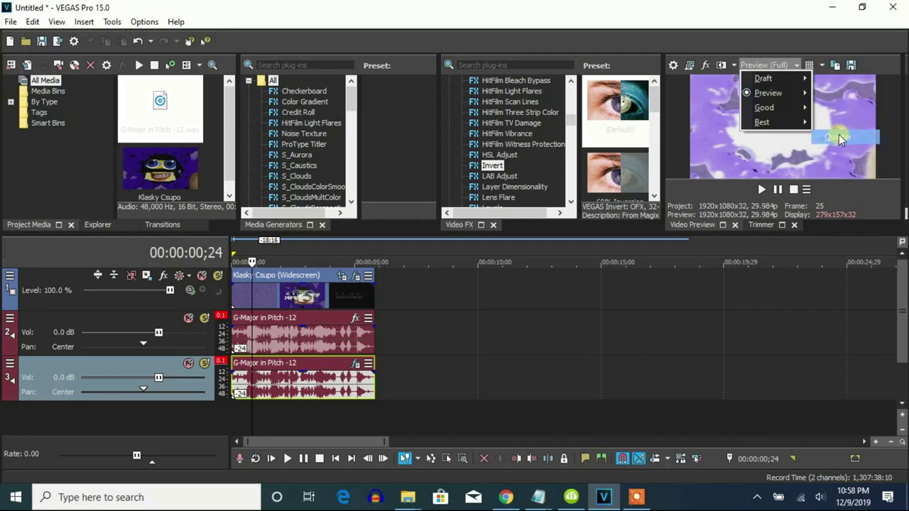
Return to the start of the timeline and play the finished G-Major sample
click(226, 294)
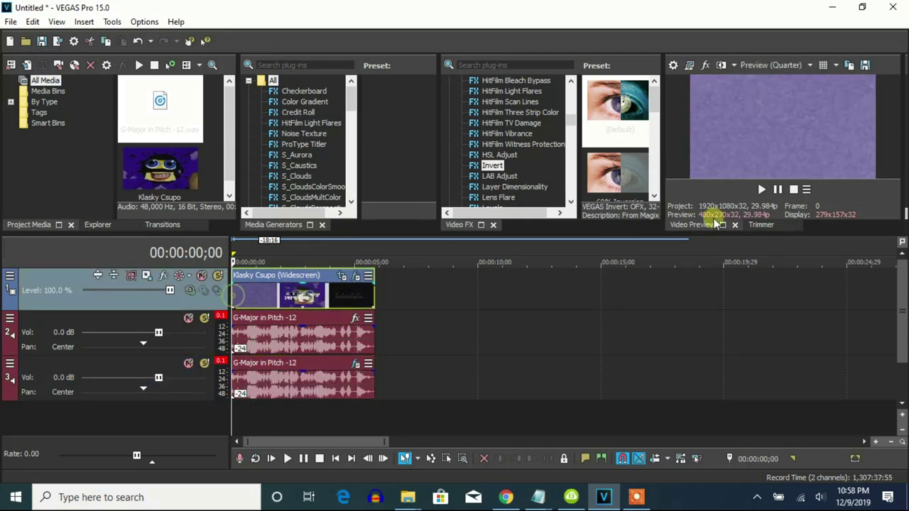
click(761, 189)
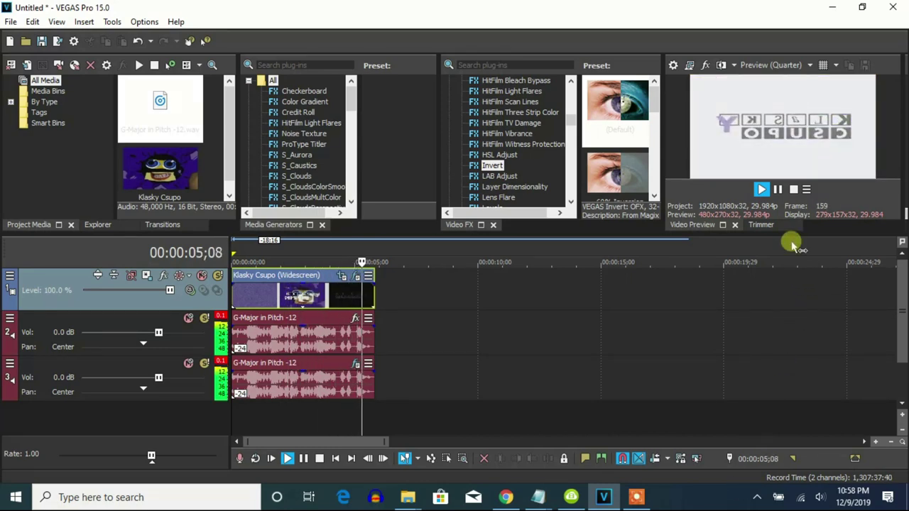
click(637, 497)
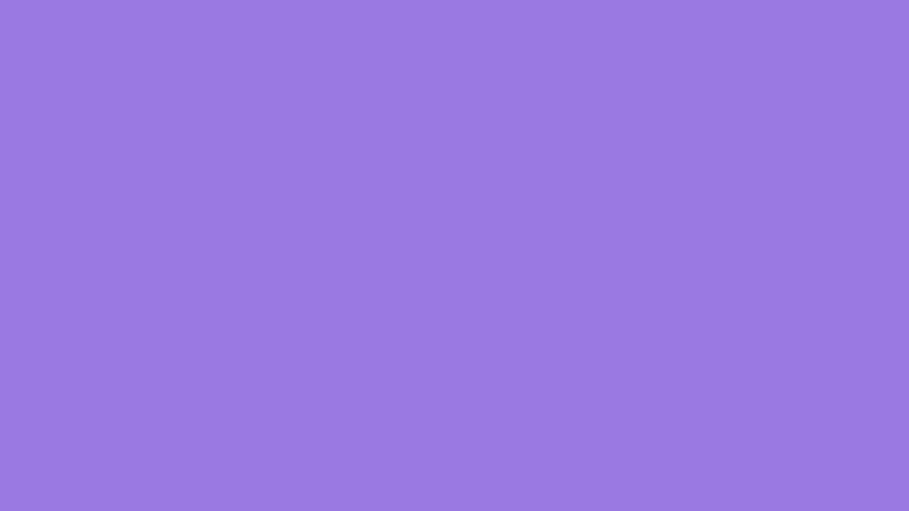